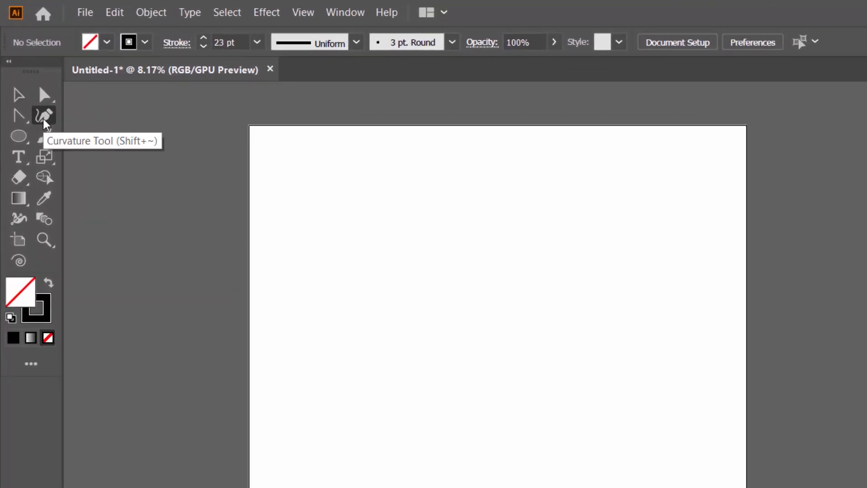
Step: Draw an open curved path with the Curvature tool by placing points around the artboard
left_click(361, 322)
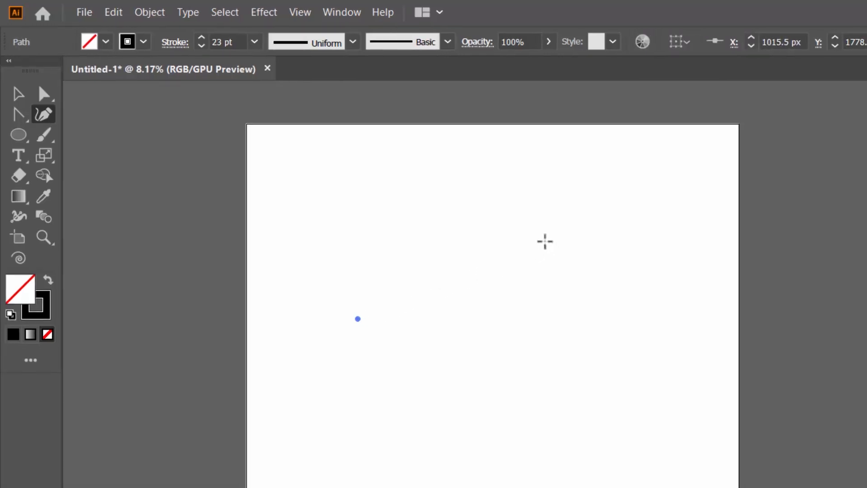
left_click(539, 246)
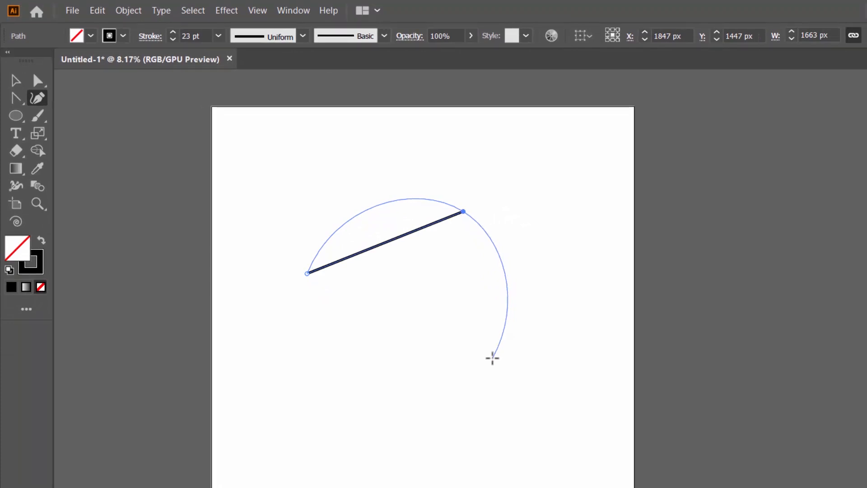
left_click(493, 358)
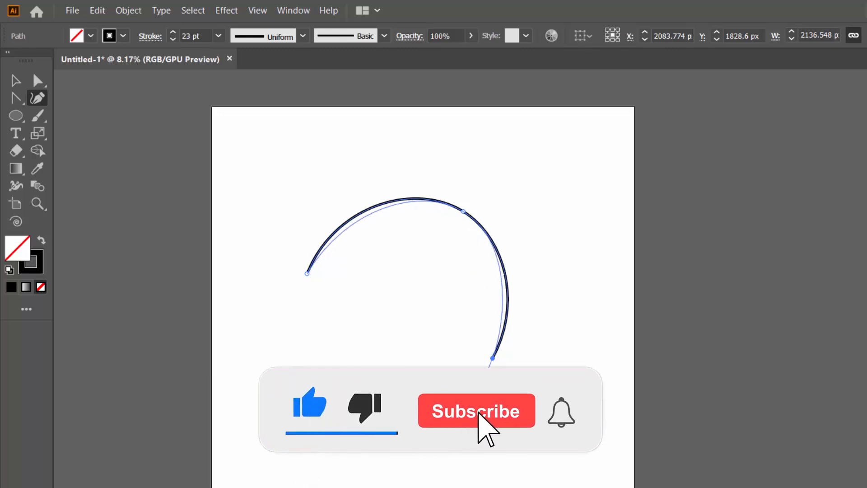
left_click(392, 433)
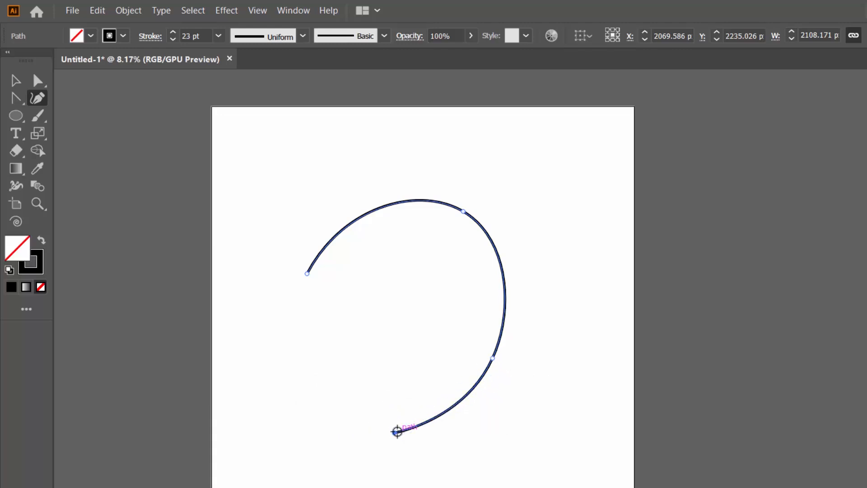
left_click(371, 362)
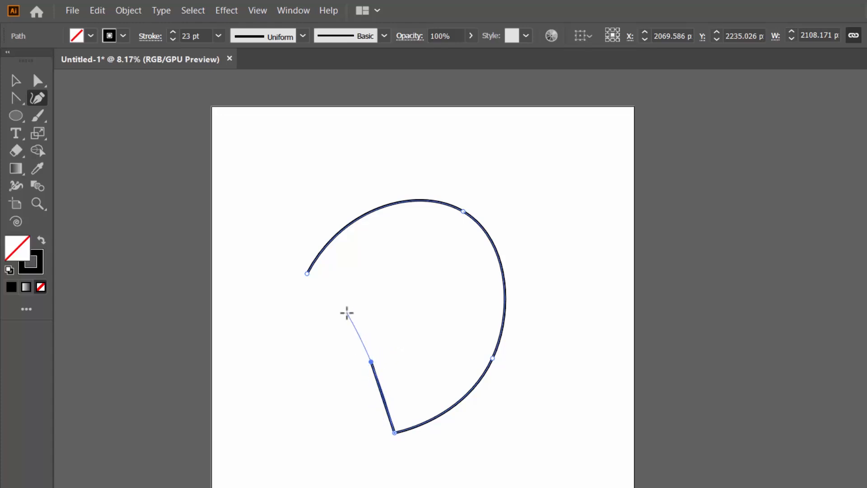
left_click(352, 309)
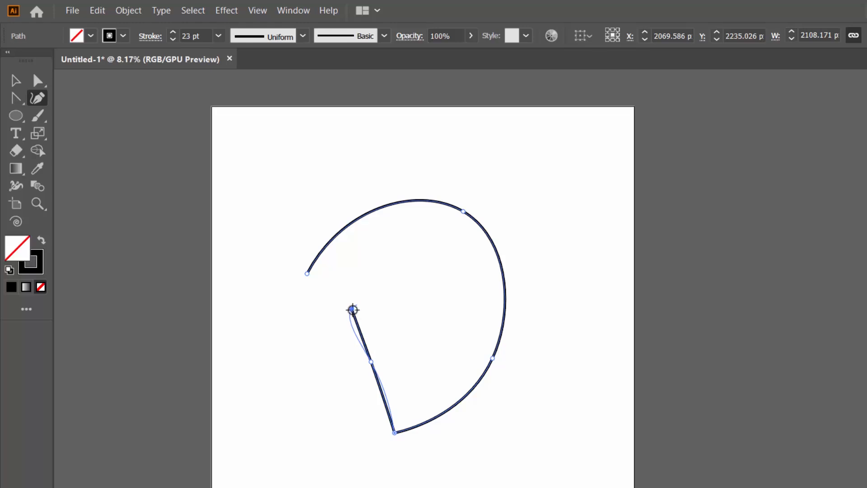
Step: Drag the path's last point outward, convert it to a corner point, and finish the path
left_click_drag(351, 310, 319, 307)
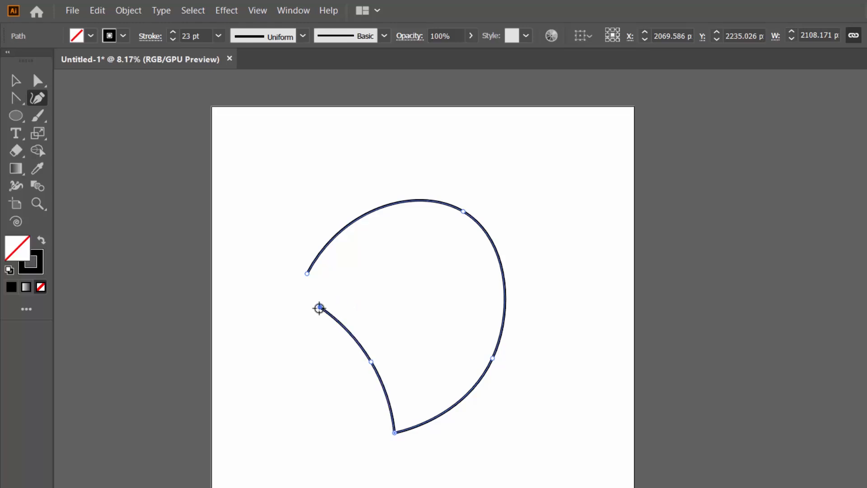
double_click(321, 308)
key("Escape")
Step: Add anchor points on the top and right parts of the curved path
left_click(395, 202)
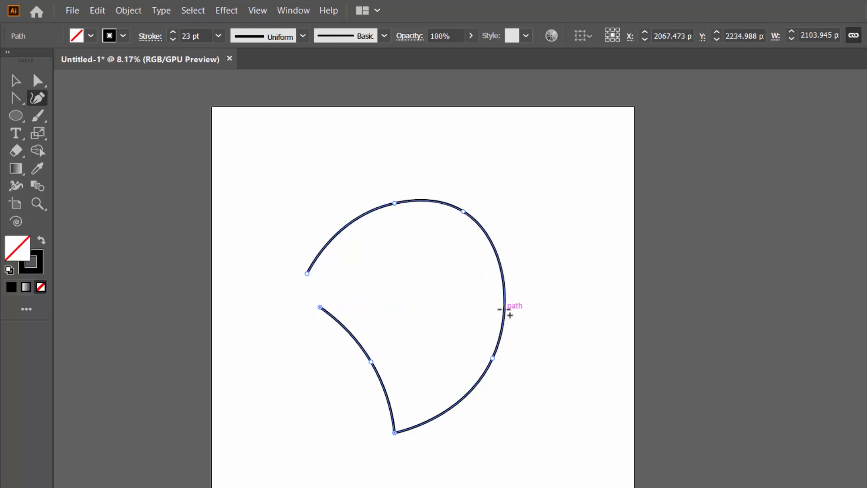
left_click(510, 289)
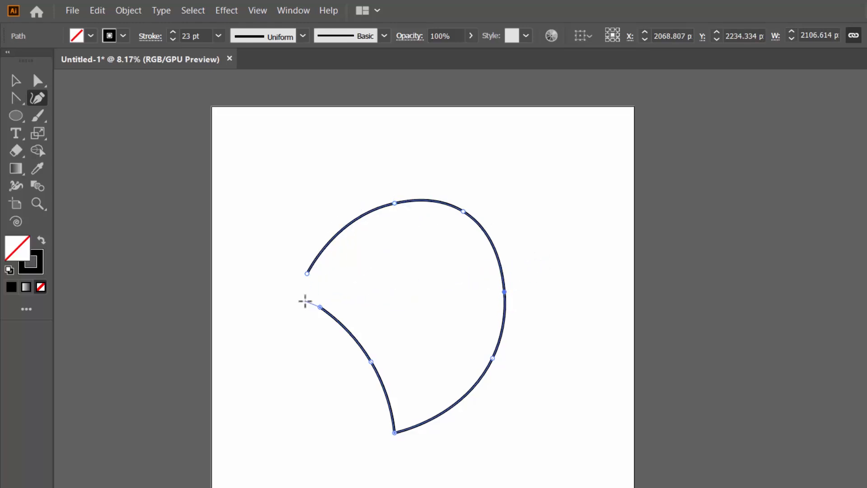
left_click(310, 274)
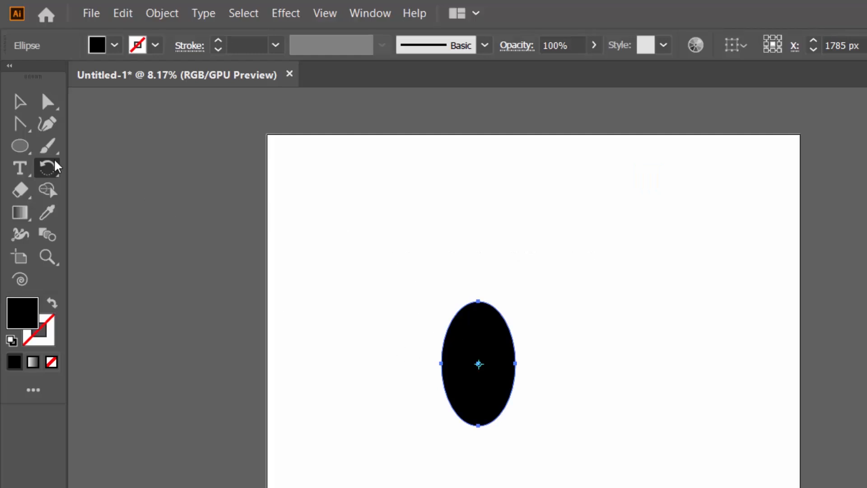
Step: Rotate the black ellipse freehand with the Rotate tool around its center
left_click(50, 168)
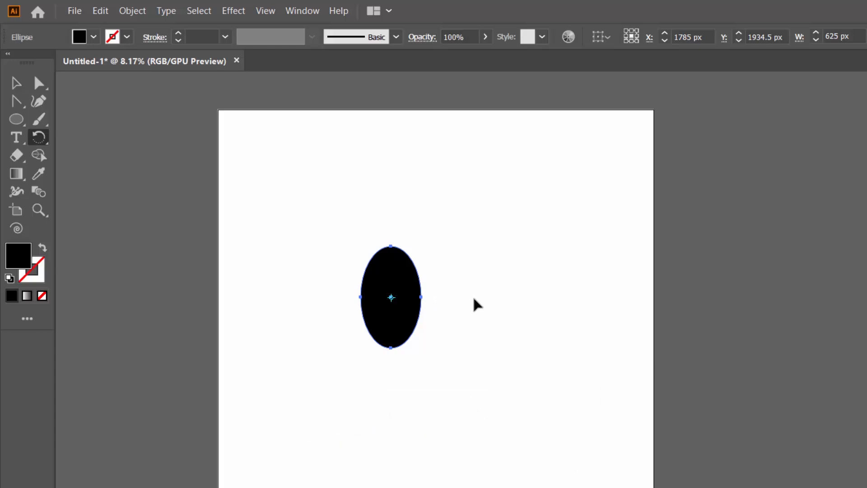
left_click_drag(475, 304, 333, 468)
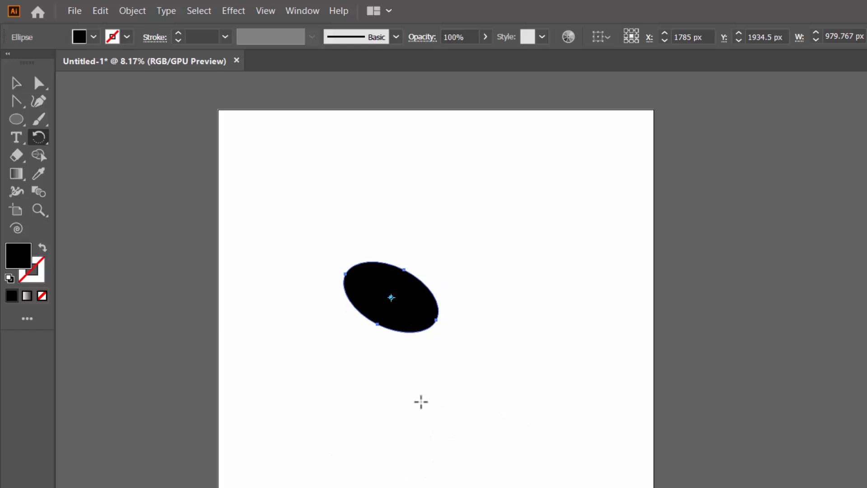
left_click_drag(420, 401, 540, 302)
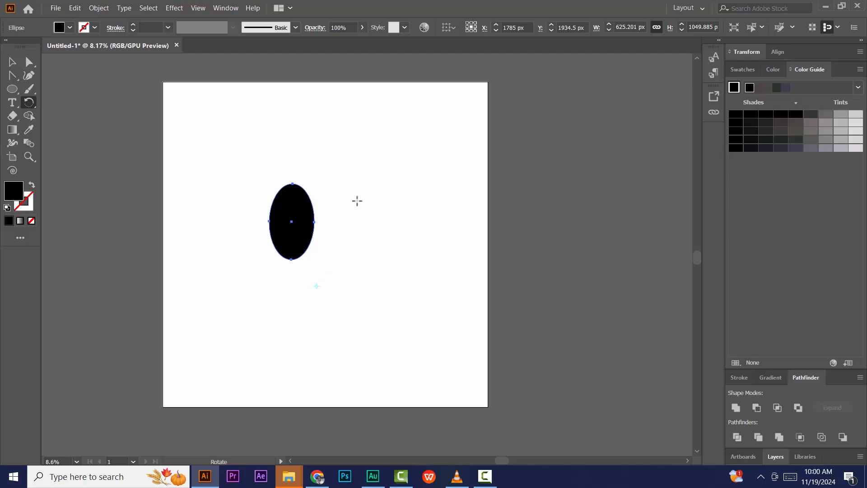
Step: Rotate the ellipse by dragging and again with an angle entered in the Rotate dialog
left_click_drag(357, 199, 235, 252)
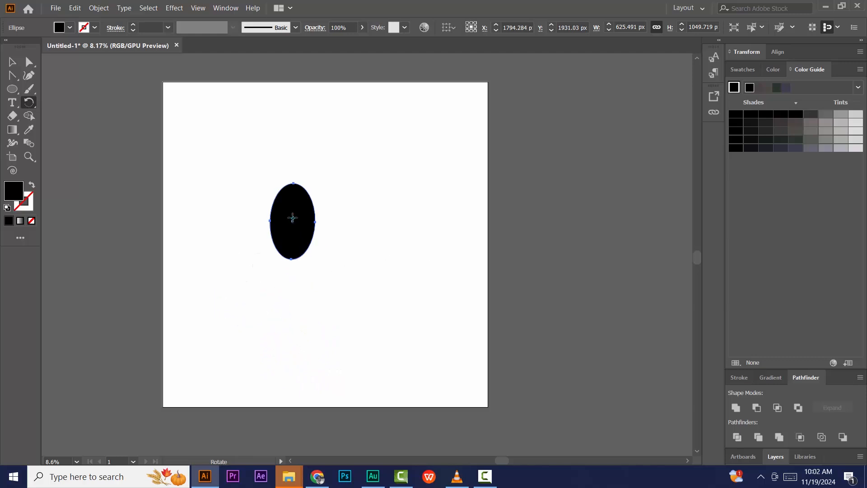
double_click(29, 102)
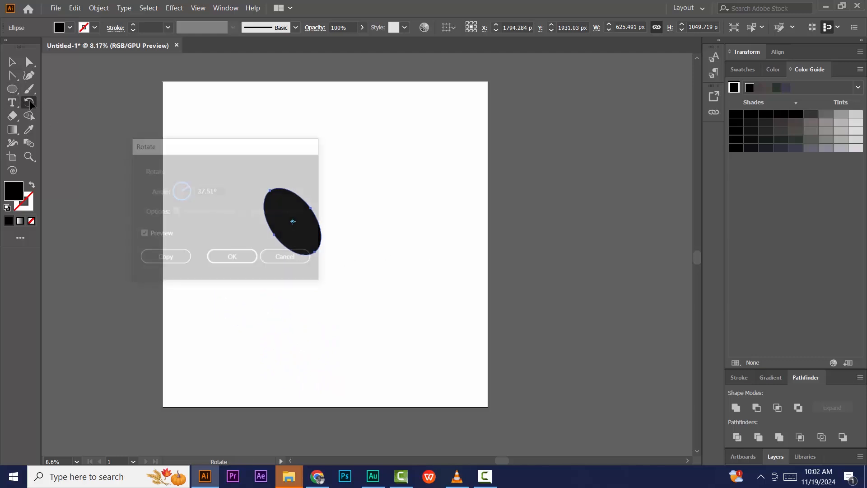
left_click_drag(220, 190, 187, 187)
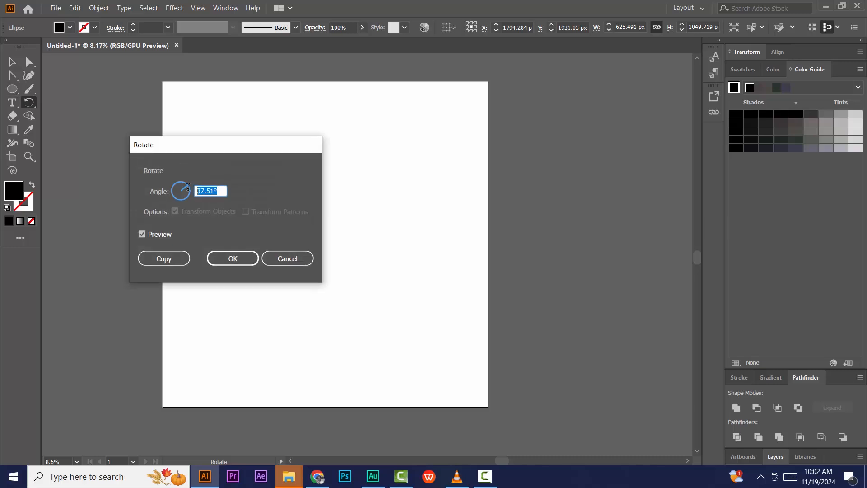
type("30")
left_click(225, 258)
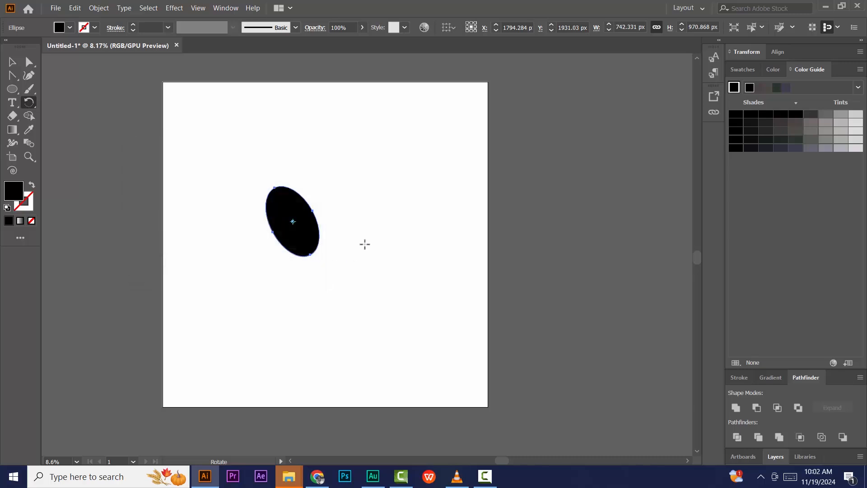
left_click_drag(366, 246, 312, 275)
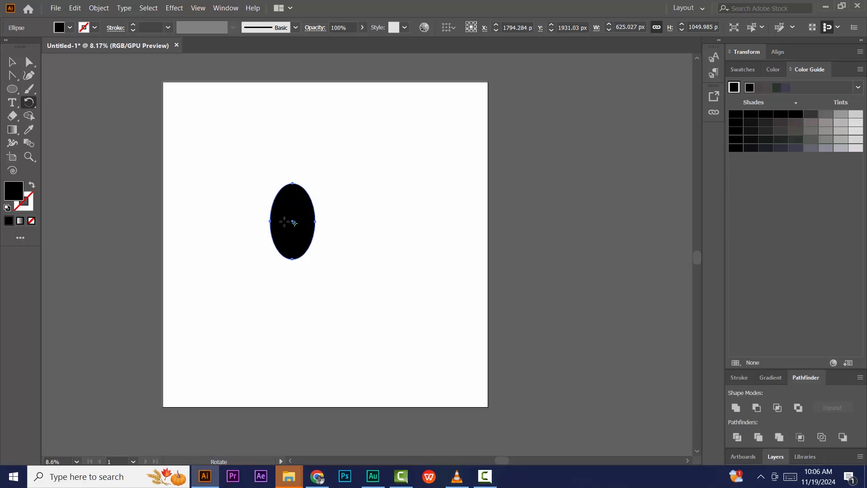
Step: Rotate a copy of the ellipse by 30° around its center using the Rotate dialog
double_click(30, 106)
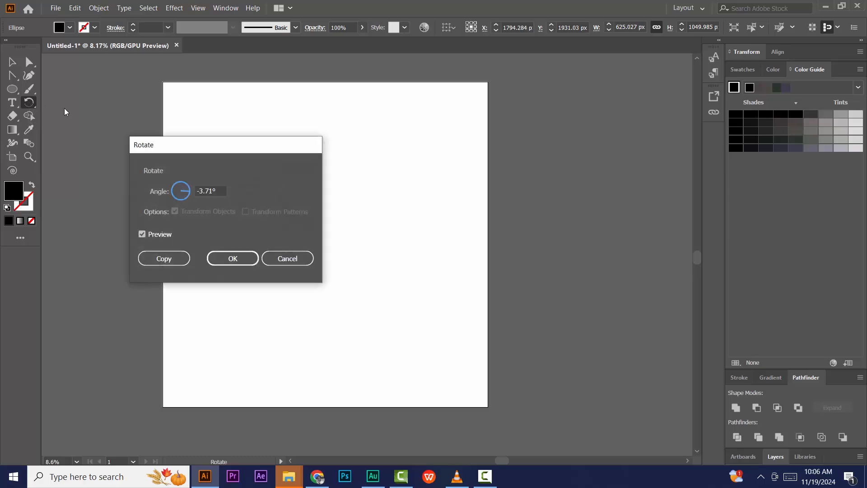
left_click(225, 190)
type("30")
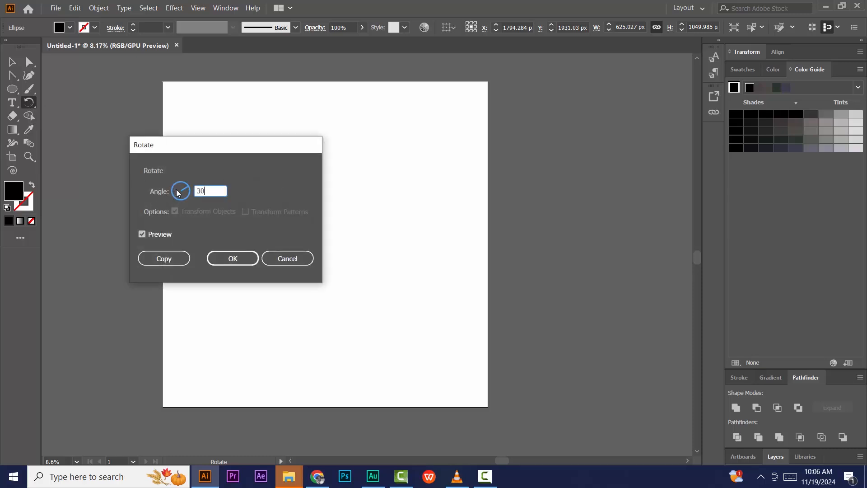
left_click(164, 256)
Step: Repeat the rotated copy five more times to complete a flower pattern of ellipses
key("ctrl+d")
key("ctrl+d")
key("ctrl+d")
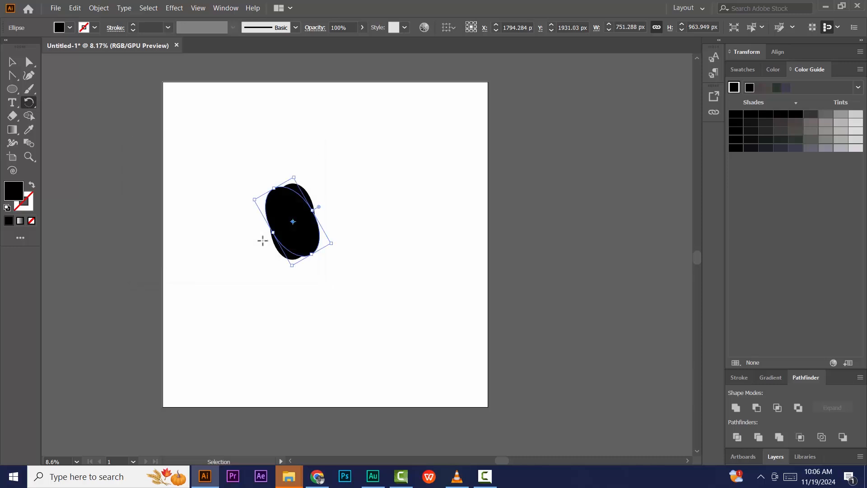
key("ctrl+d")
key("ctrl+d")
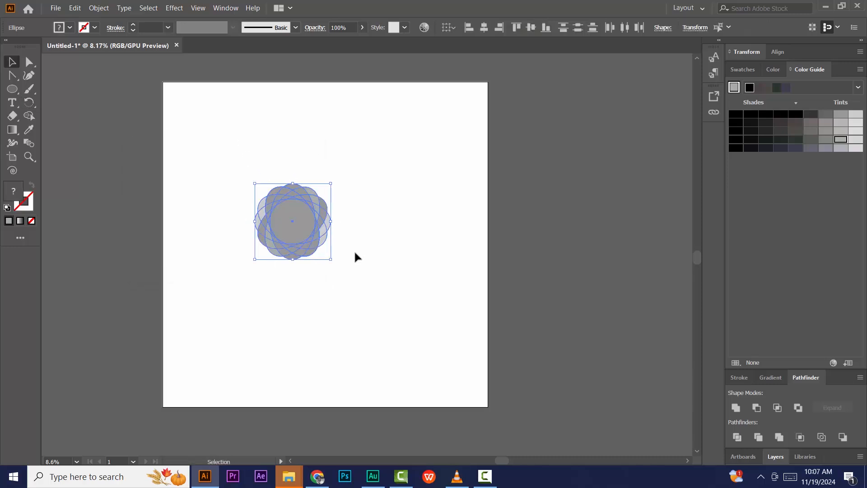
left_click(354, 250)
left_click_drag(244, 188, 375, 290)
left_click(375, 290)
left_click_drag(353, 256, 394, 282)
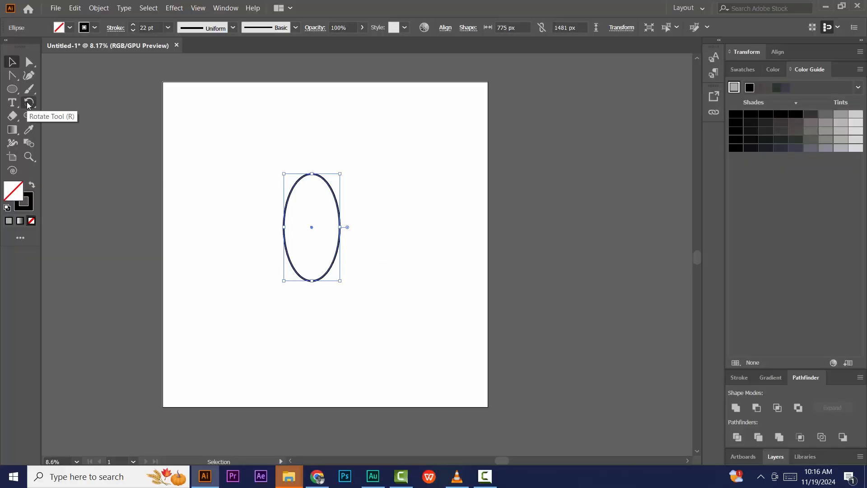
Step: Switch to the Scale tool and enlarge the outlined ellipse freehand to about 1591 × 1964 px
left_click(27, 105)
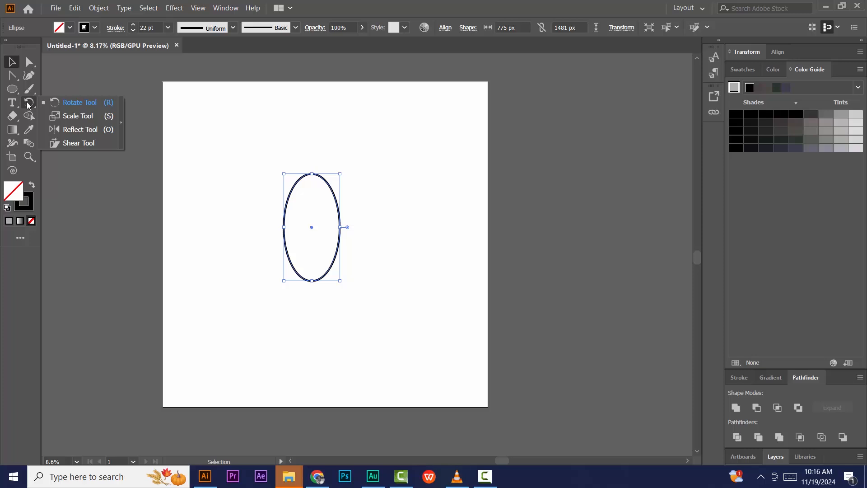
left_click(69, 116)
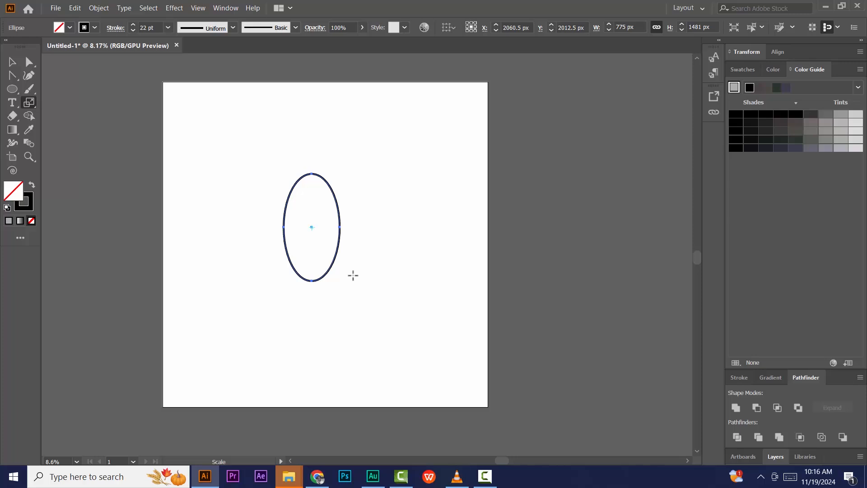
left_click_drag(353, 275, 362, 307)
left_click_drag(364, 313, 360, 287)
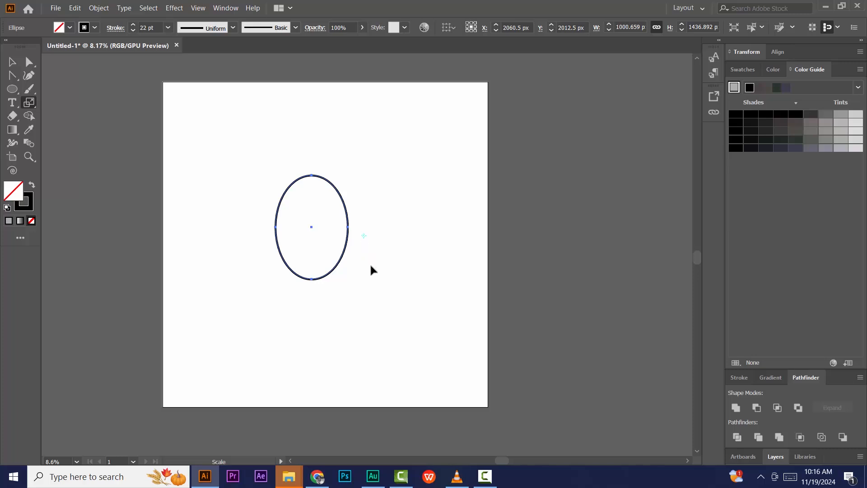
left_click_drag(371, 270, 420, 261)
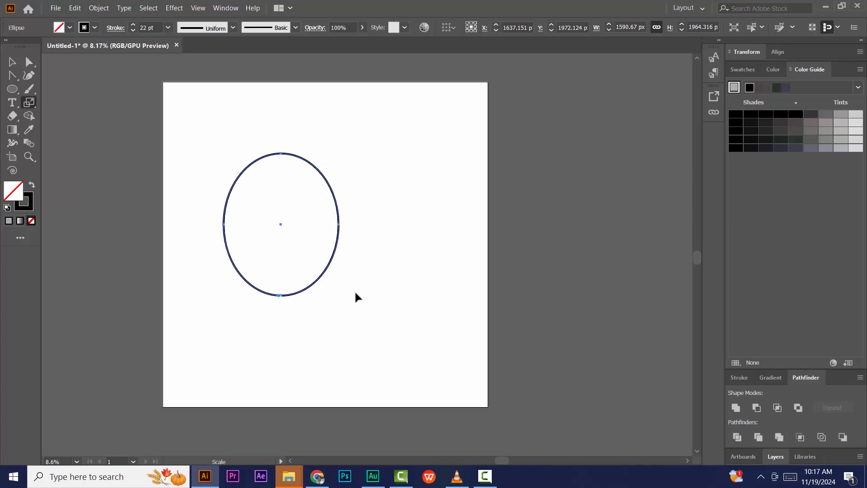
Step: Scale a copy of the ellipse non-uniformly, 158.962% horizontal and 136.706% vertical, through the Scale dialog
double_click(28, 104)
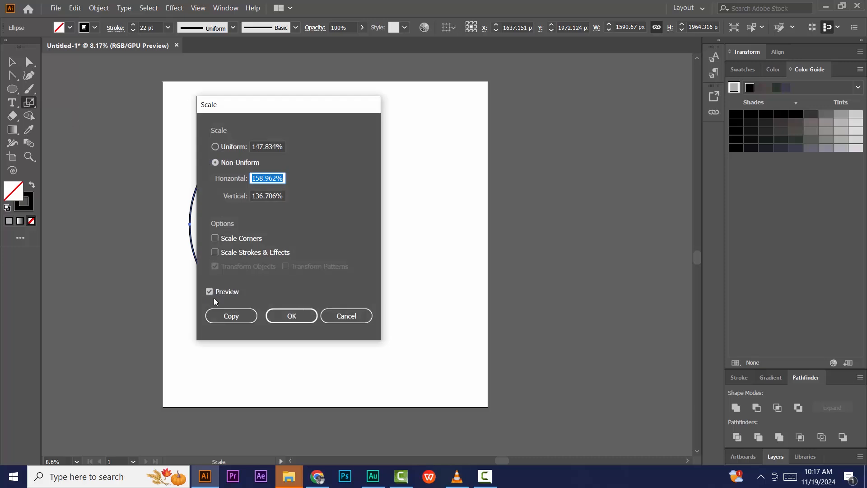
left_click(226, 317)
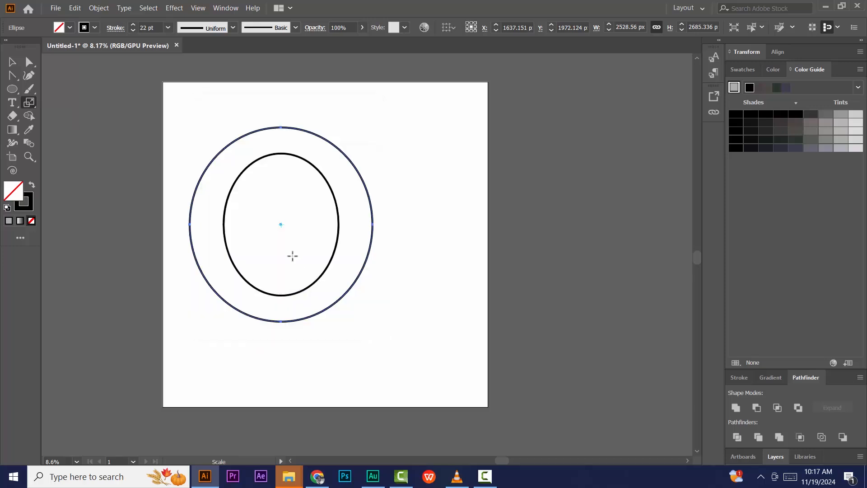
Step: Repeat the scaled copy three more times to build concentric ellipses
key("ctrl+d")
key("ctrl+d")
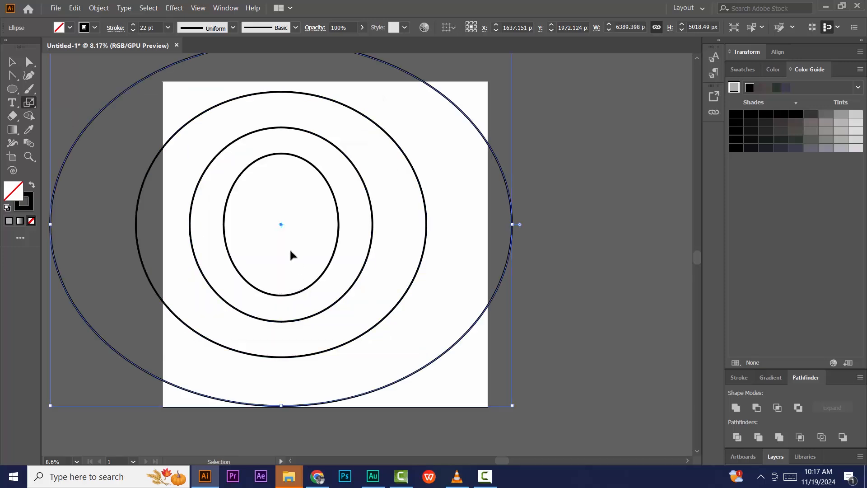
key("ctrl+d")
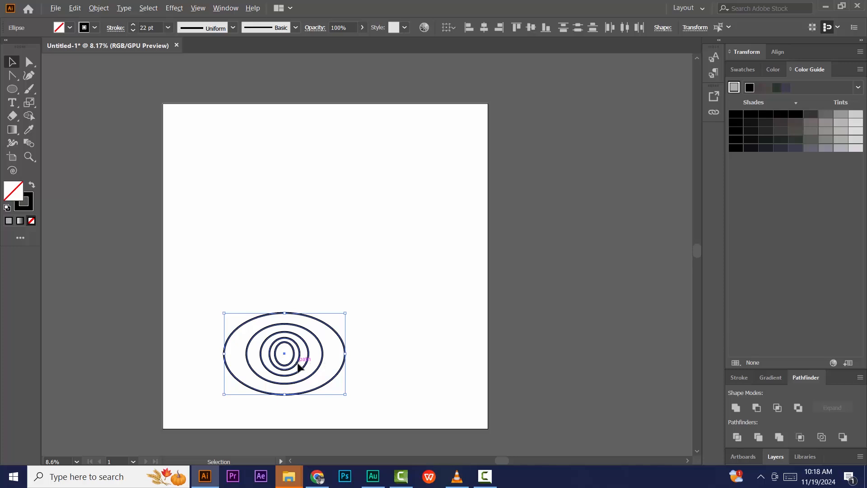
Step: Duplicate the concentric ellipse group above the original and deselect
left_click_drag(299, 367, 297, 255)
left_click(425, 263)
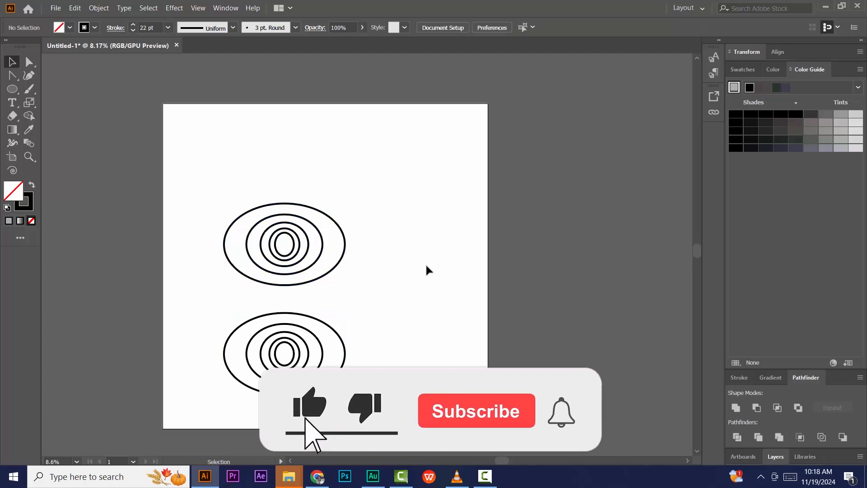